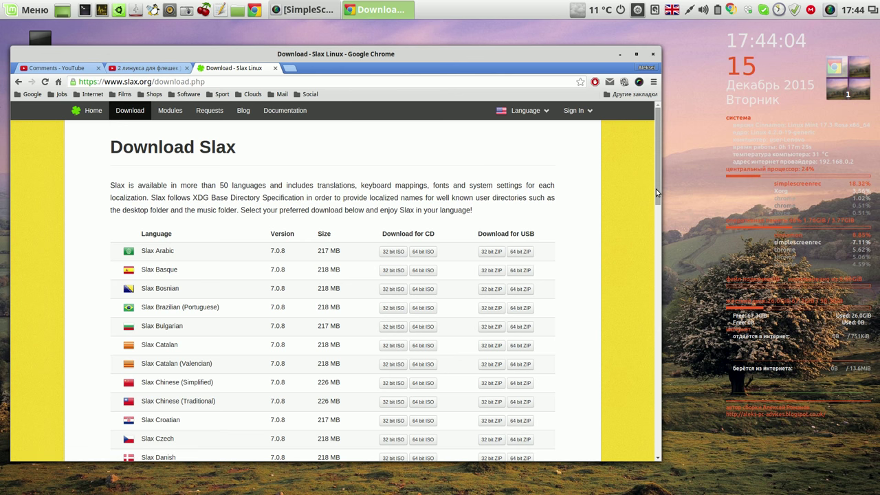
Start the 64-bit USB ZIP download of Slax Russian, cancel saving it, and close the browser
left_click_drag(655, 189, 677, 407)
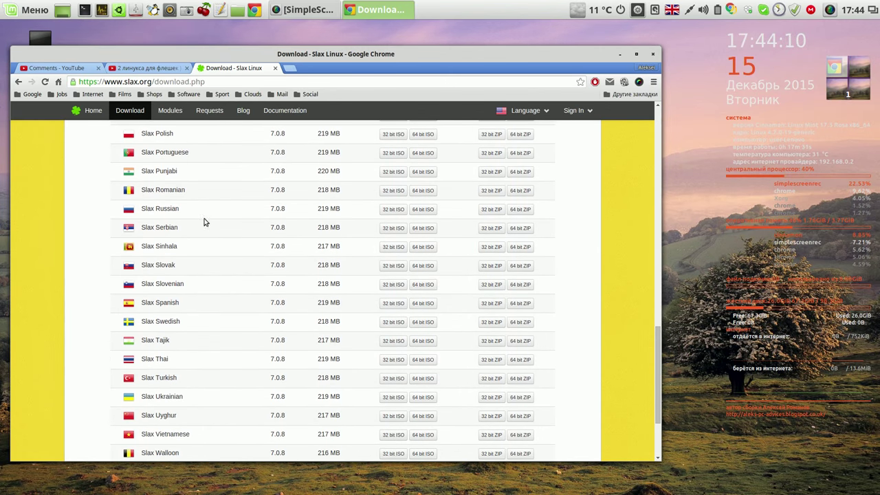
left_click(525, 212)
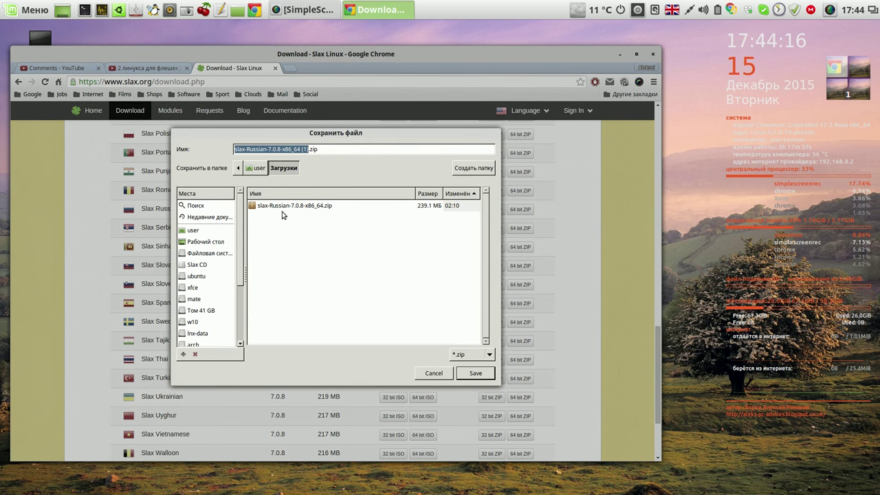
left_click(434, 373)
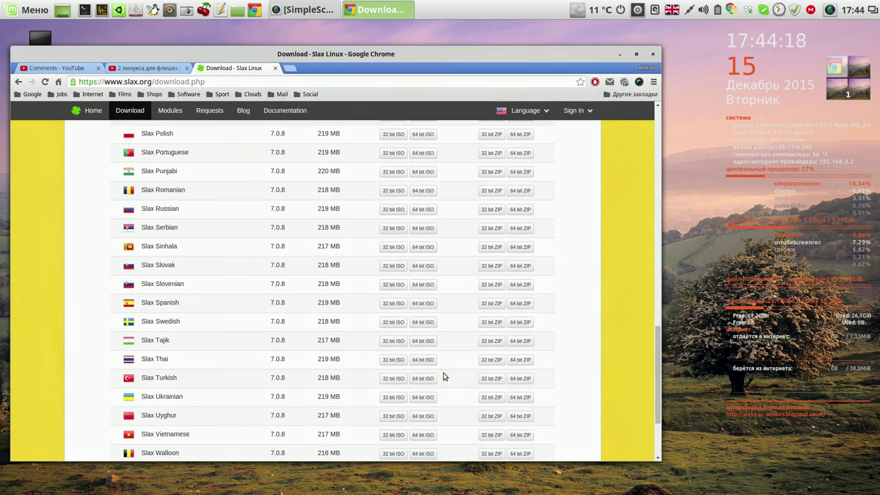
left_click(655, 56)
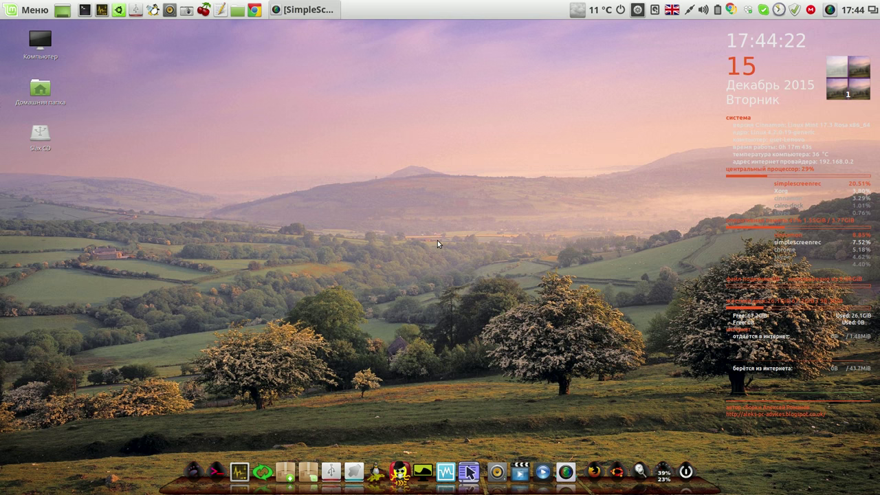
Open Krusader and browse the Slax CD drive's contents in the second file pane
left_click(468, 468)
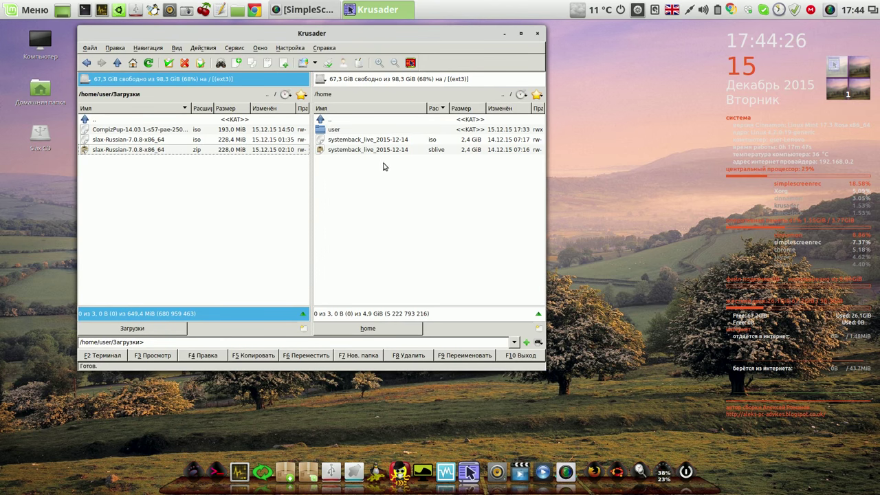
left_click(323, 82)
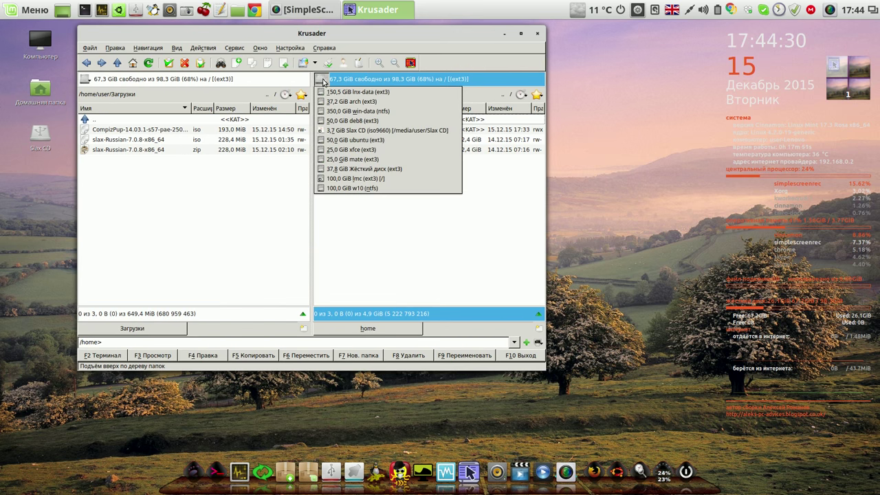
left_click(347, 131)
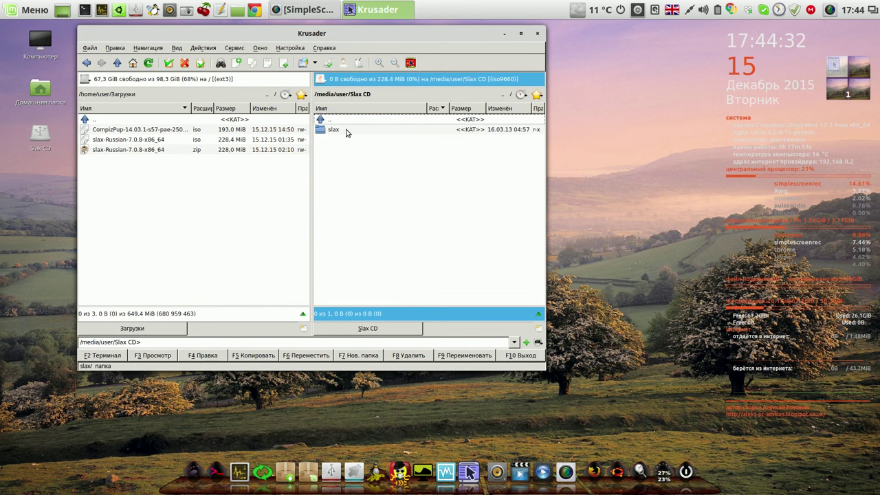
left_click(347, 131)
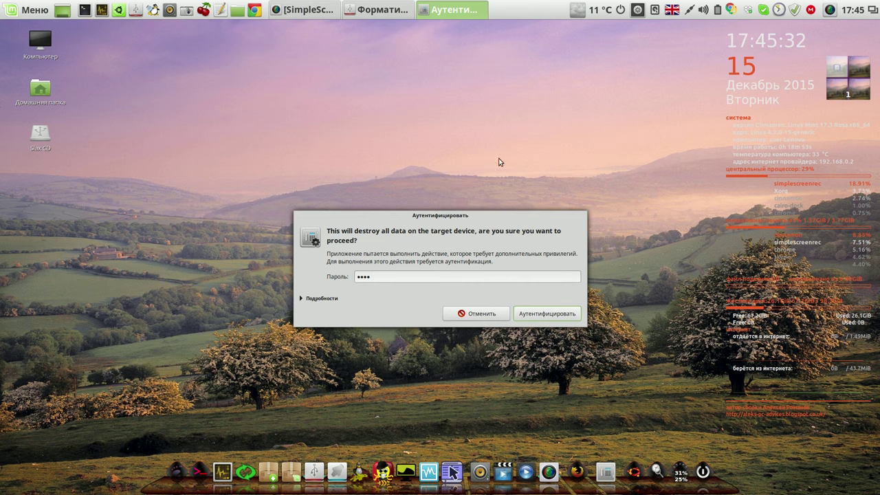
Authorize formatting the USB flash drive as FAT32, and close the formatting dialog and the drive's file window when done
left_click(543, 314)
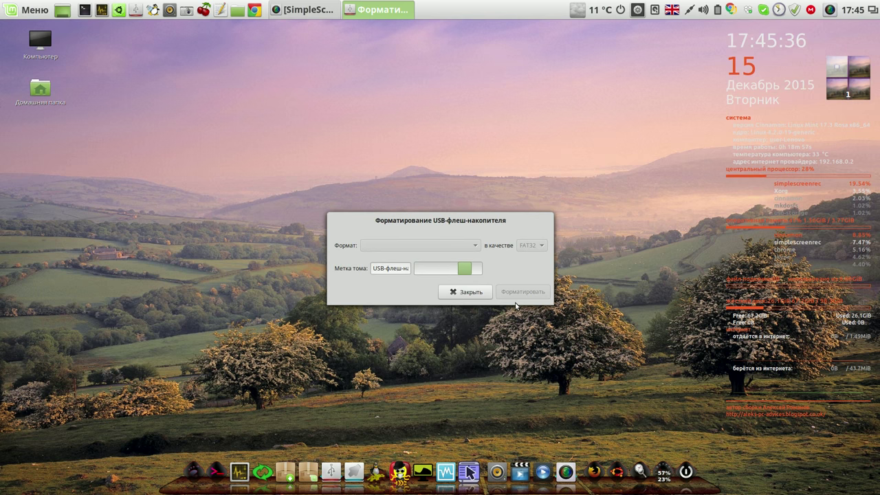
left_click(493, 260)
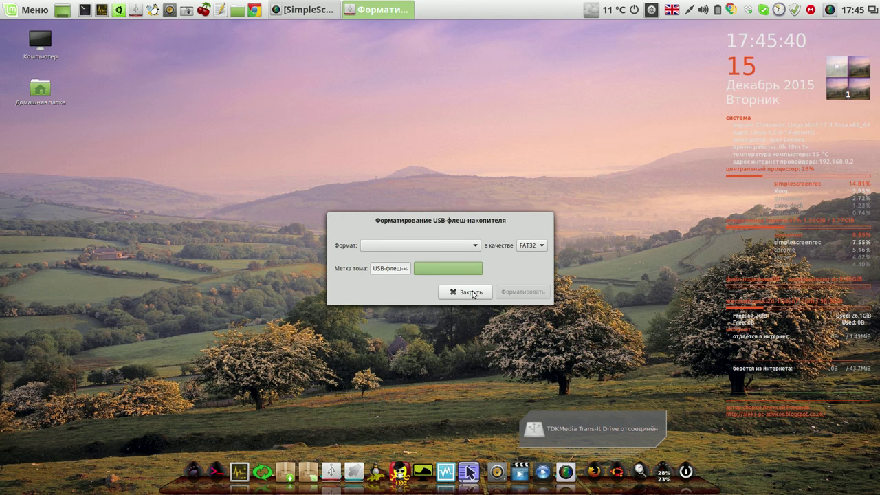
left_click(472, 292)
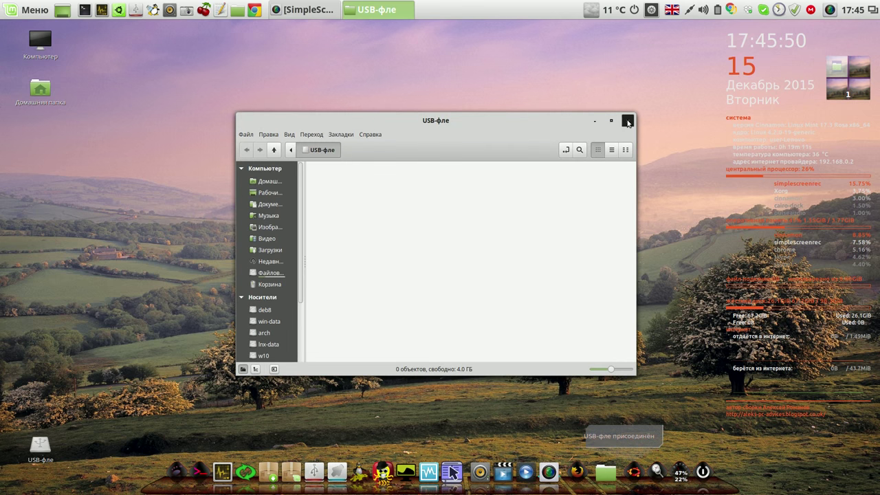
left_click(626, 120)
Open Krusader with an enlarged window and show the USB-фле drive in the second file pane
left_click(477, 466)
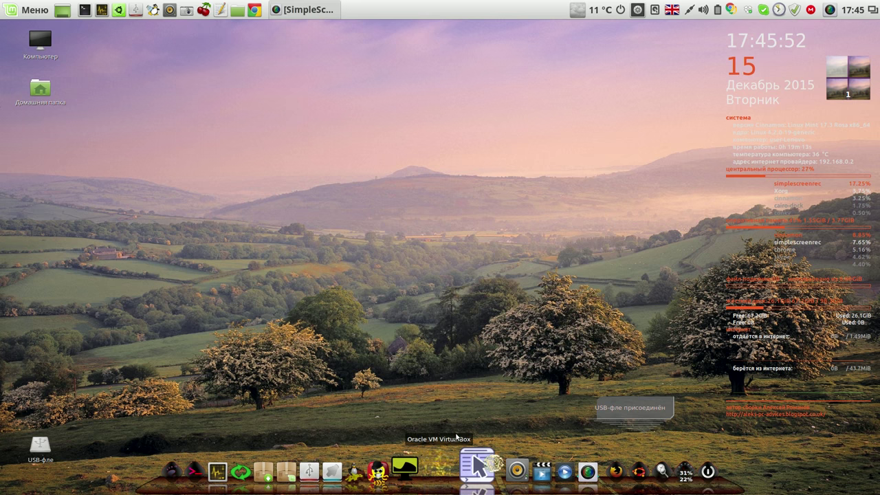
left_click(549, 71)
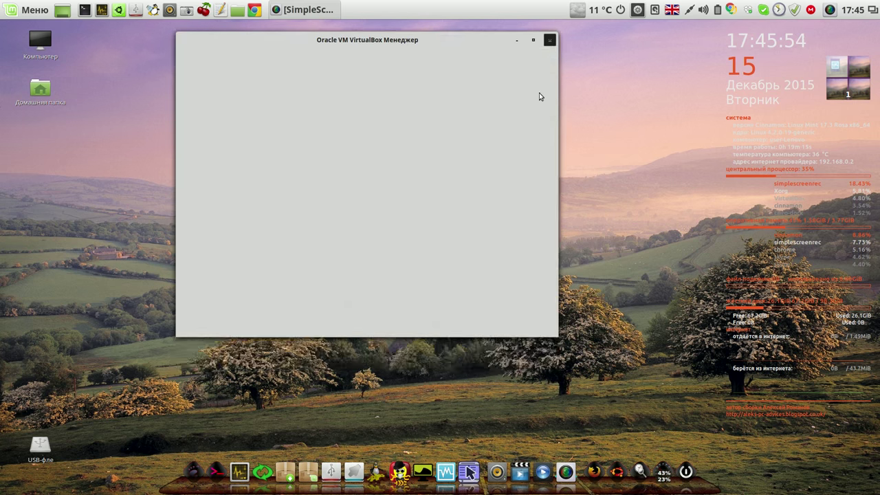
left_click(469, 470)
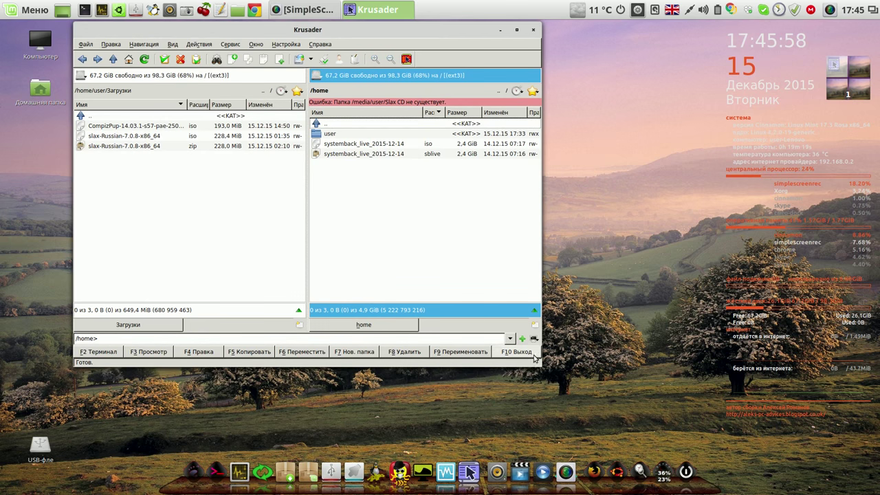
left_click_drag(539, 361, 658, 403)
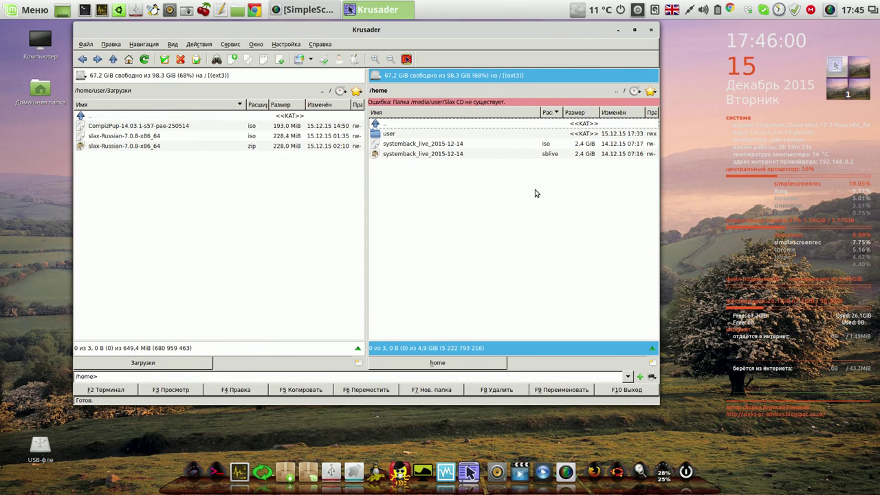
left_click(376, 75)
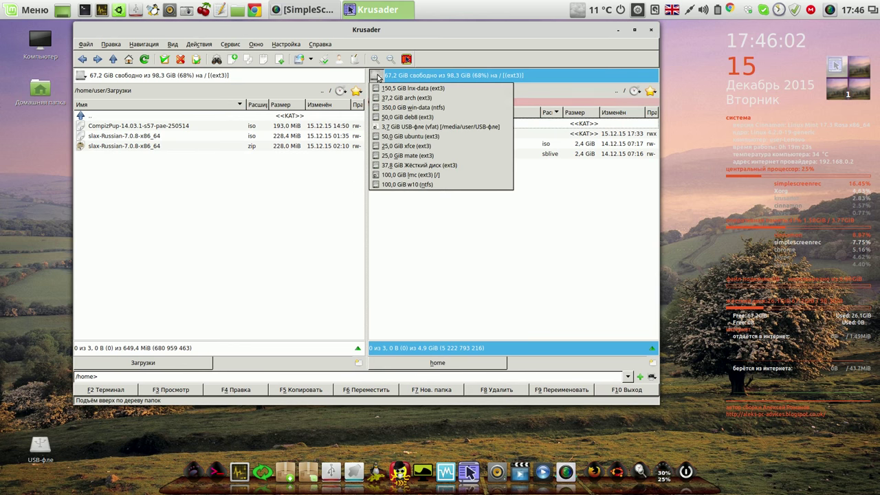
left_click(392, 127)
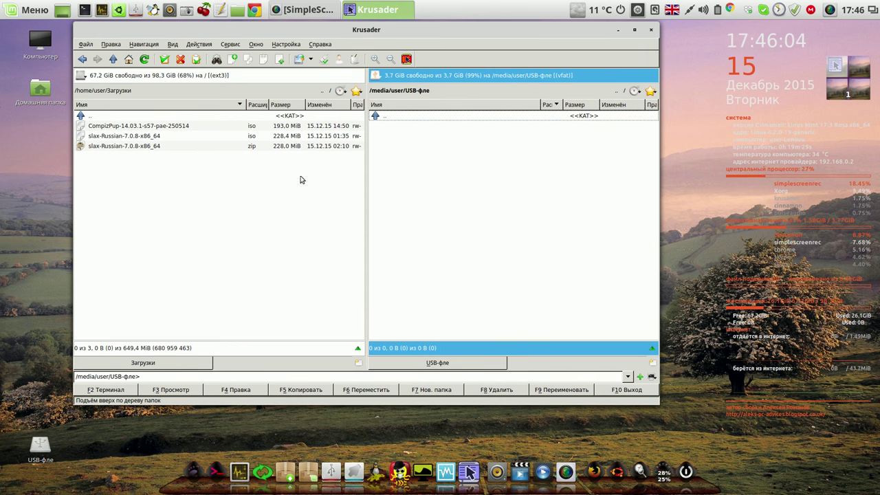
Unpack slax-Russian-7.0.8-x86_64.zip from the Загрузки folder to /media/user/USB-фле/
left_click(150, 147)
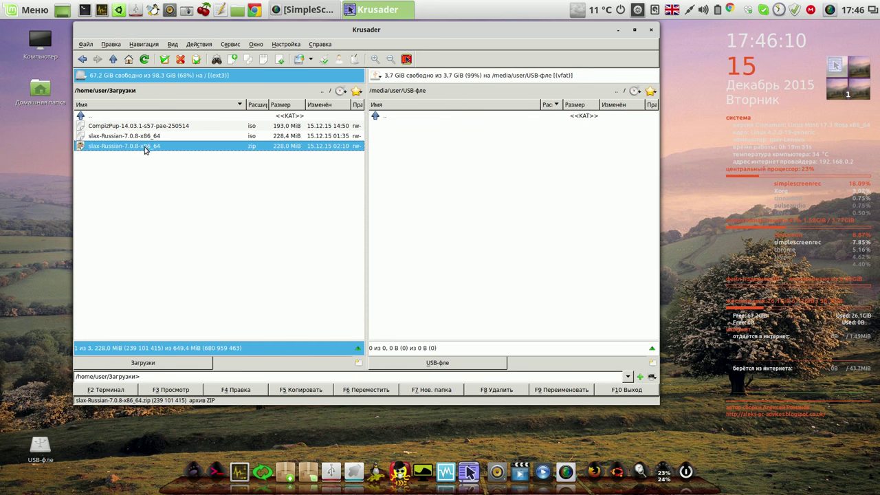
left_click(457, 166)
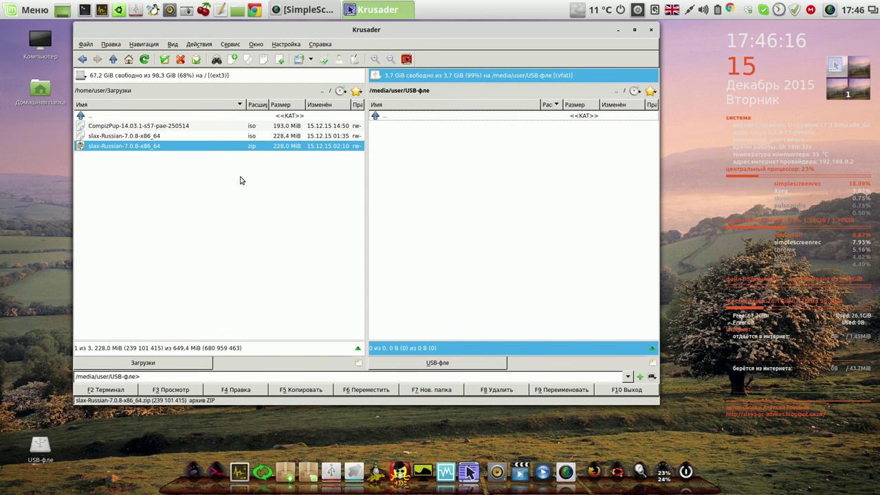
left_click(214, 183)
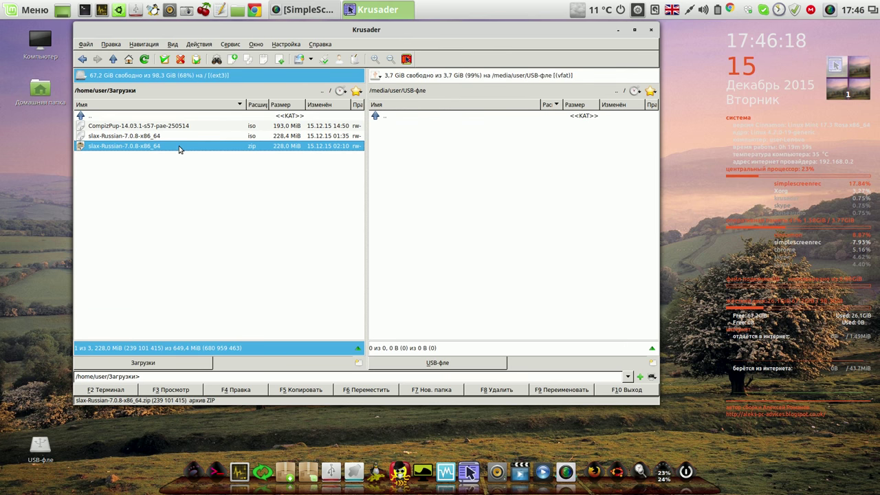
left_click(86, 44)
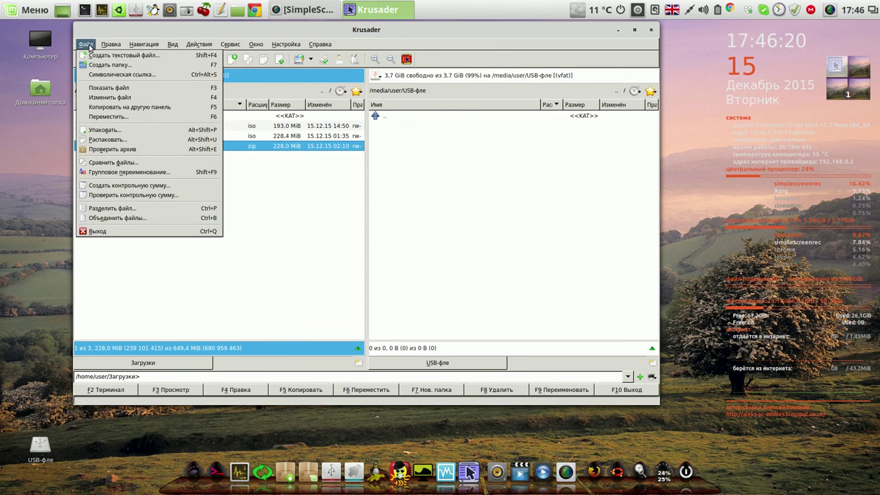
left_click(107, 140)
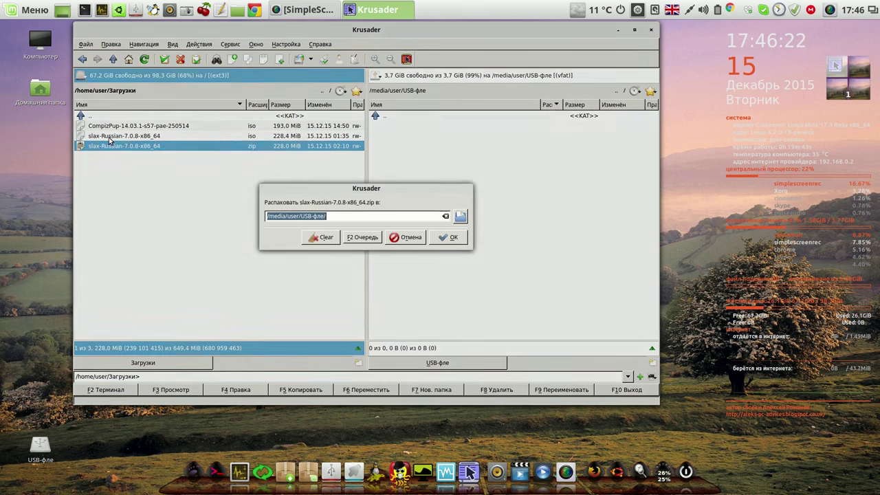
left_click(448, 240)
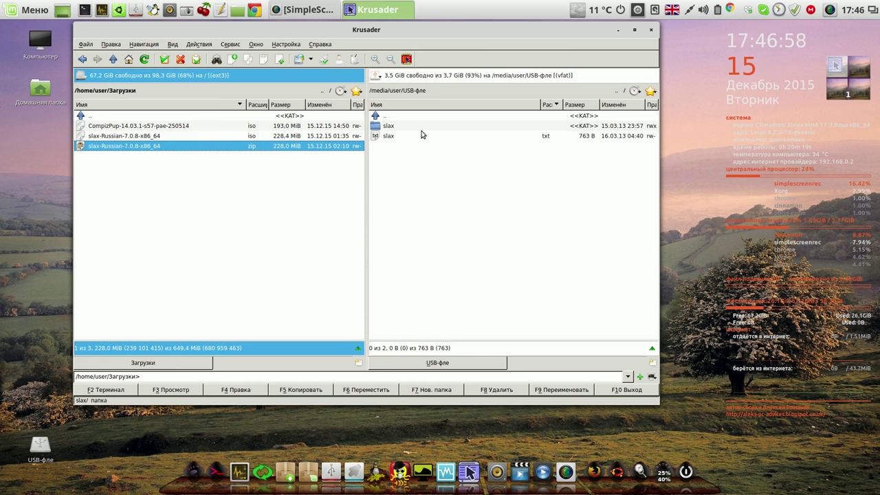
Go to the slax/boot folder on the USB drive and try to run bootinst.bat
double_click(389, 127)
double_click(390, 127)
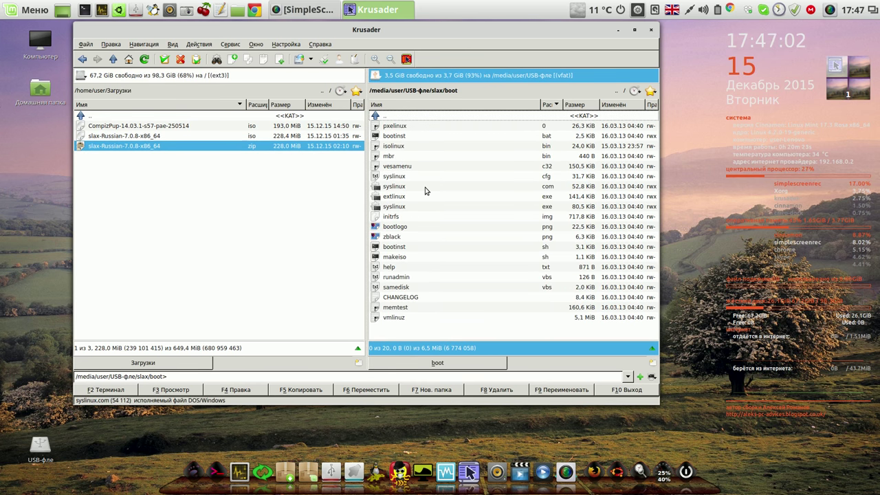
double_click(376, 137)
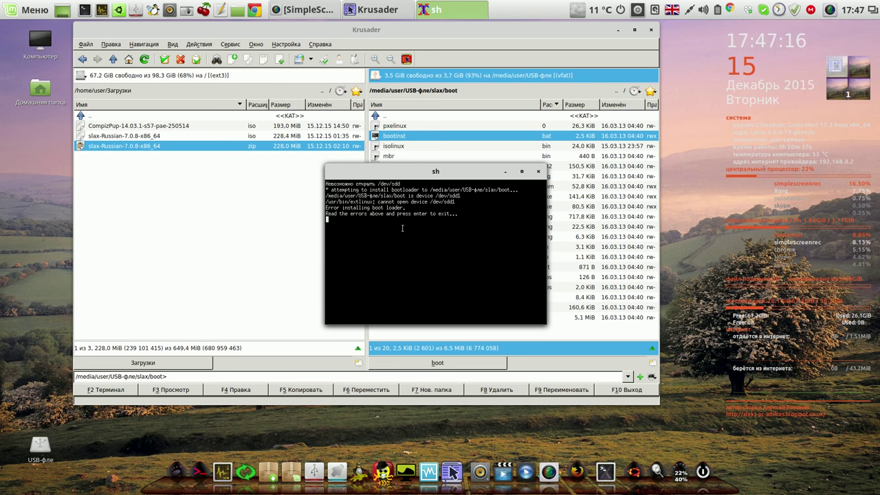
key("Return")
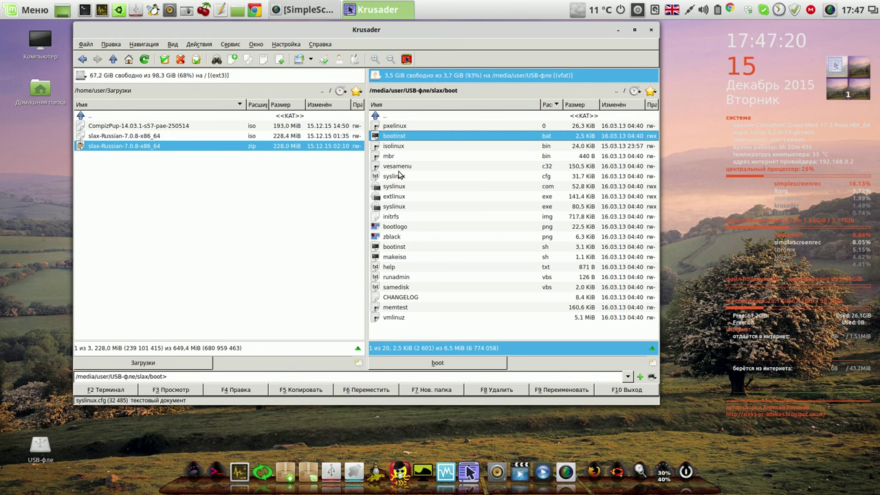
Restart Krusader with root privileges by entering the account password, closing the unprivileged window
left_click(406, 59)
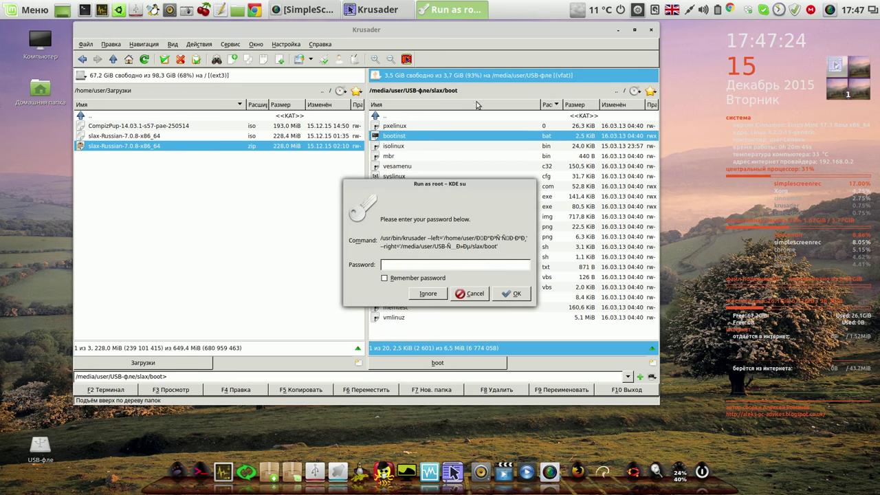
left_click(651, 30)
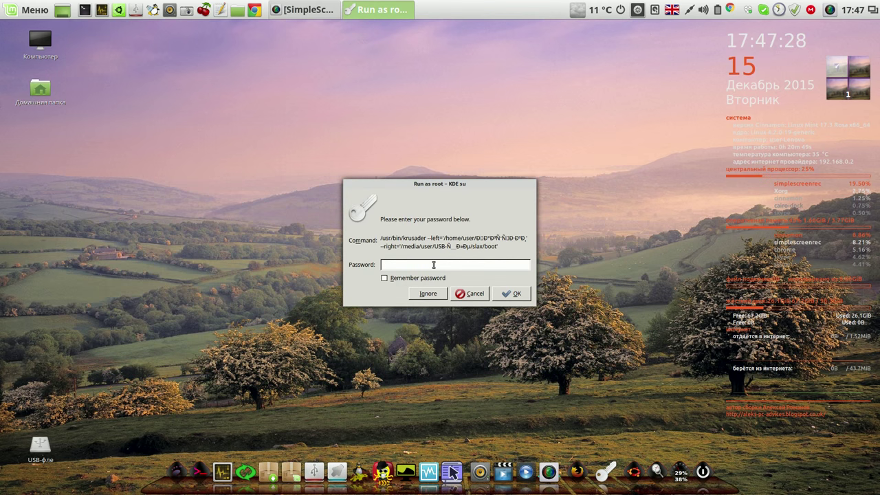
type("*")
left_click(512, 290)
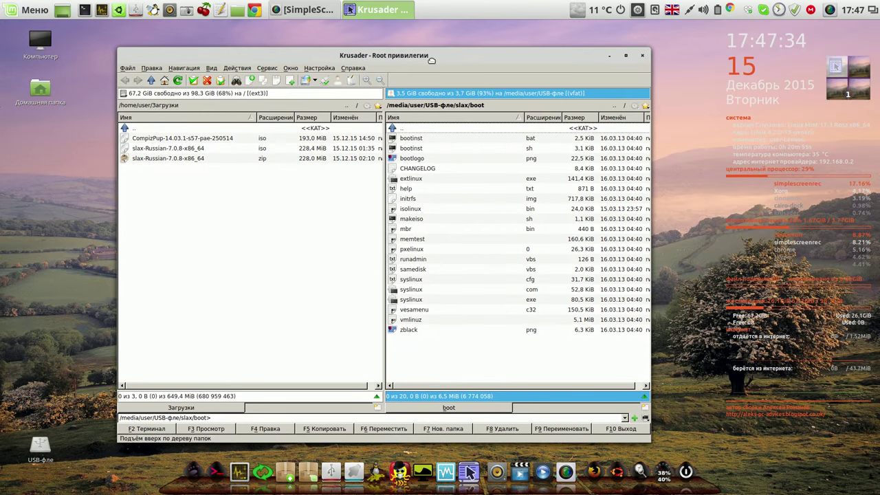
Run bootinst.bat as root to install the Slax bootloader on the USB drive, and close Krusader once it finishes
left_click(393, 139)
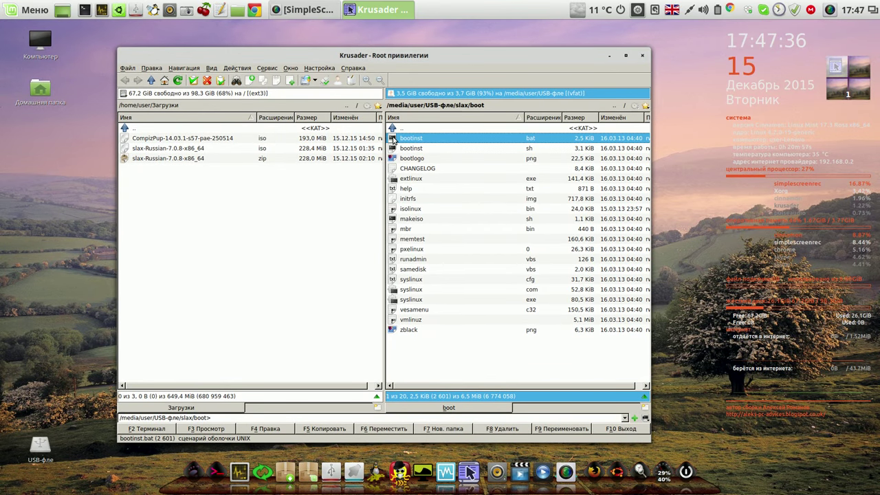
double_click(393, 139)
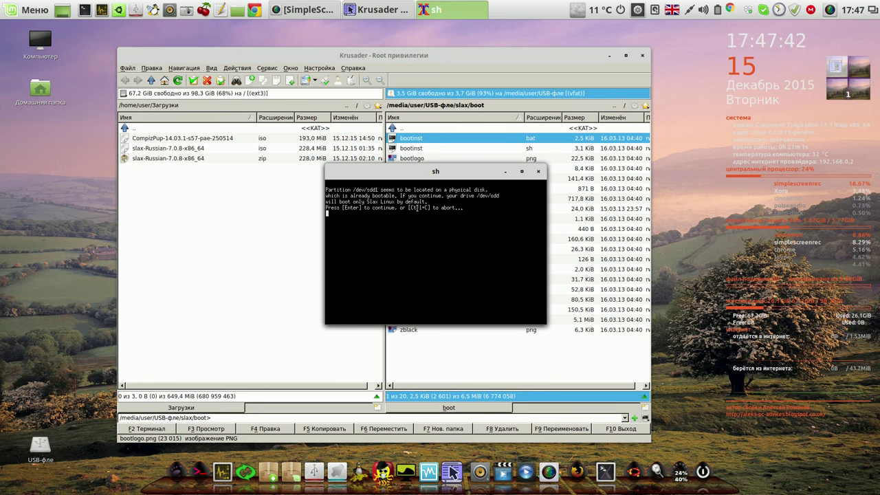
key("Return")
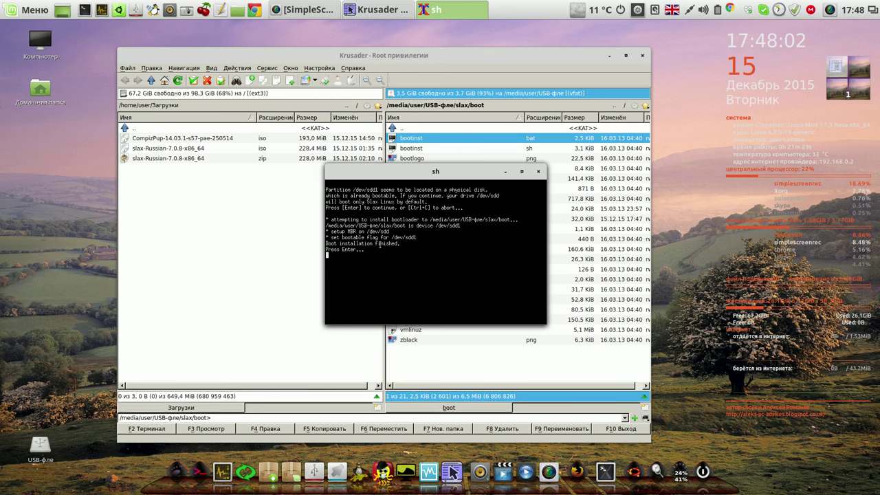
key("Return")
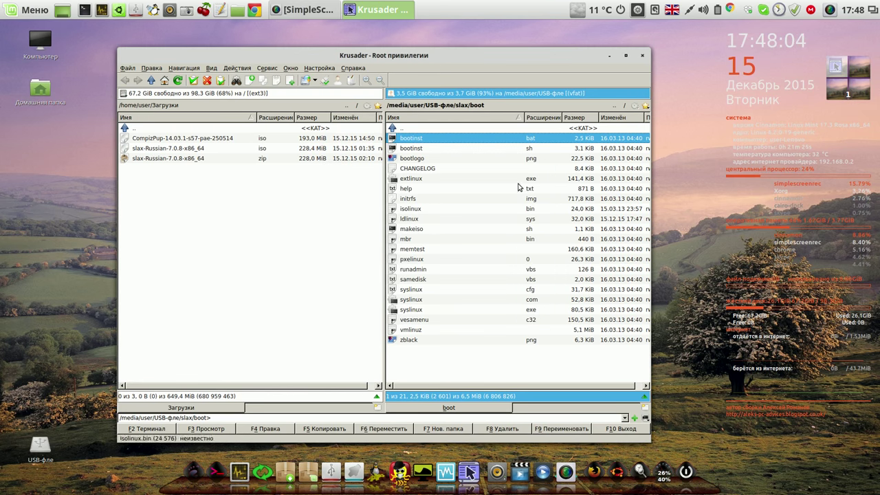
left_click(642, 56)
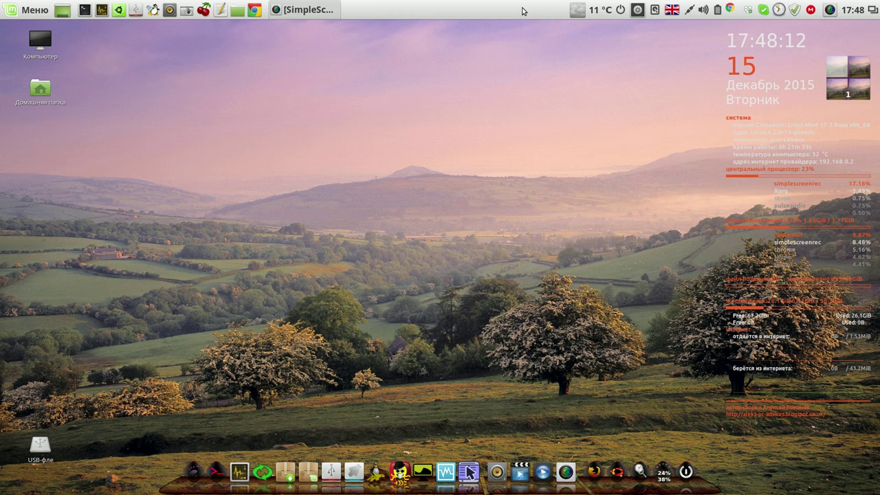
left_click(830, 11)
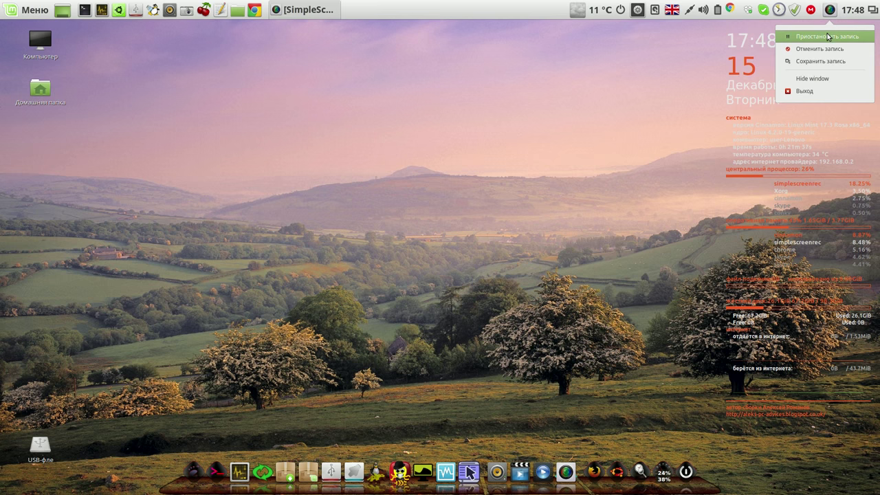
left_click(826, 33)
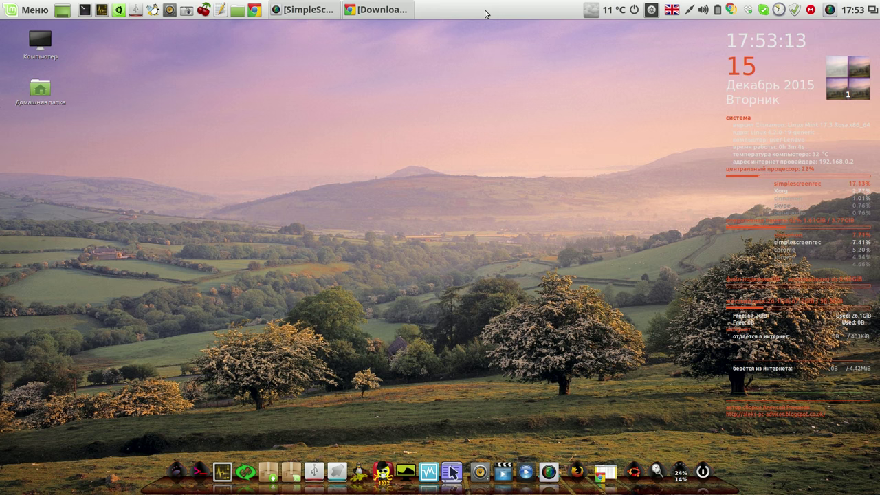
mouse_move(388, 15)
left_click(830, 10)
left_click(835, 37)
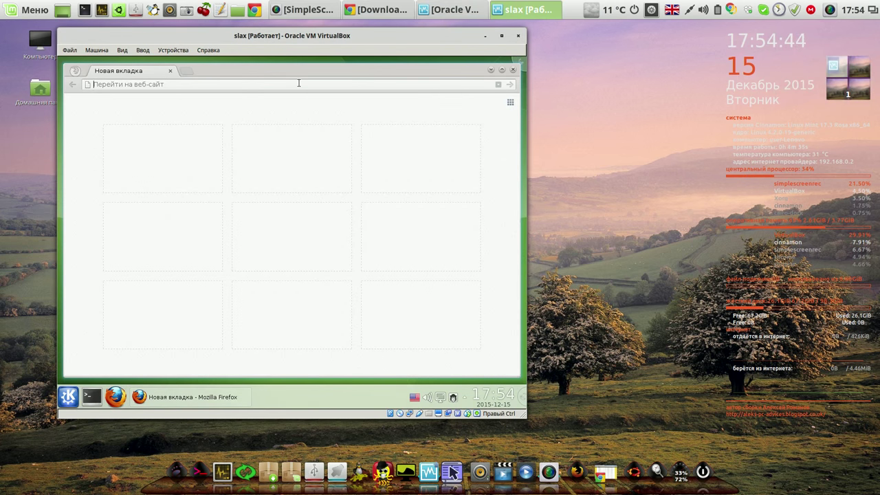
In Firefox inside the slax virtual machine, search the web for "slax модули" and open the Modules - Slax Linux page
type("s")
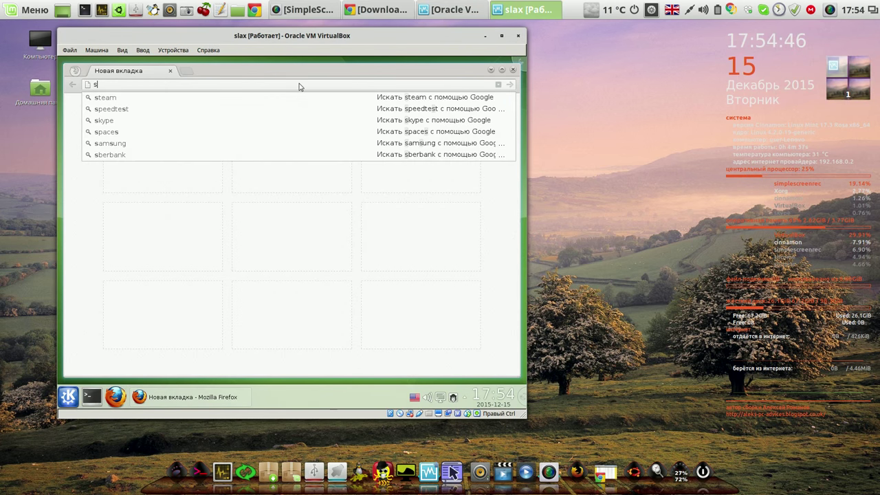
type("lax")
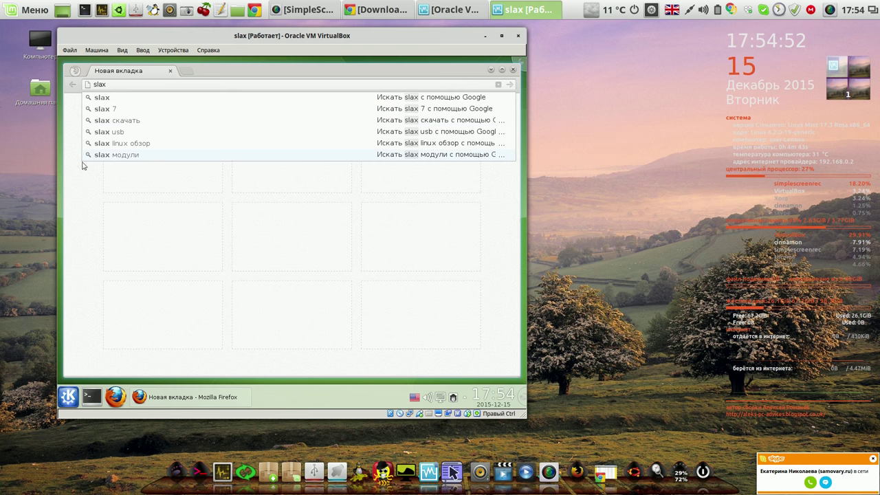
left_click(121, 156)
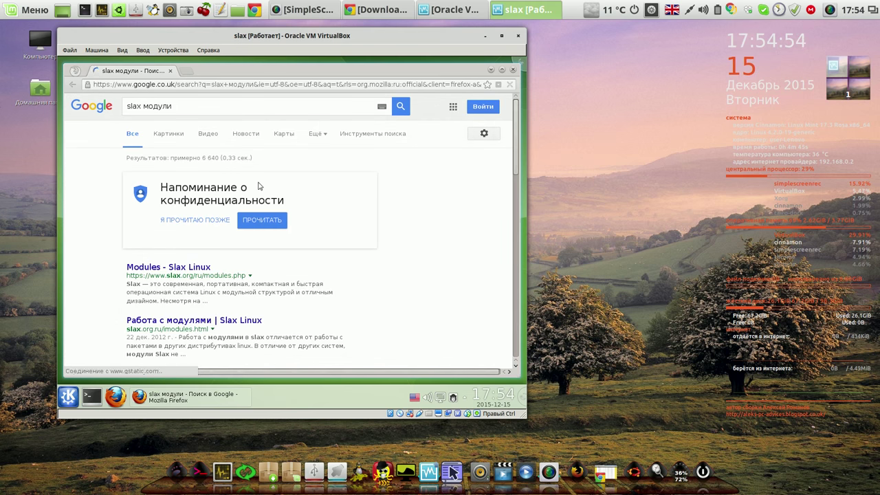
left_click(191, 268)
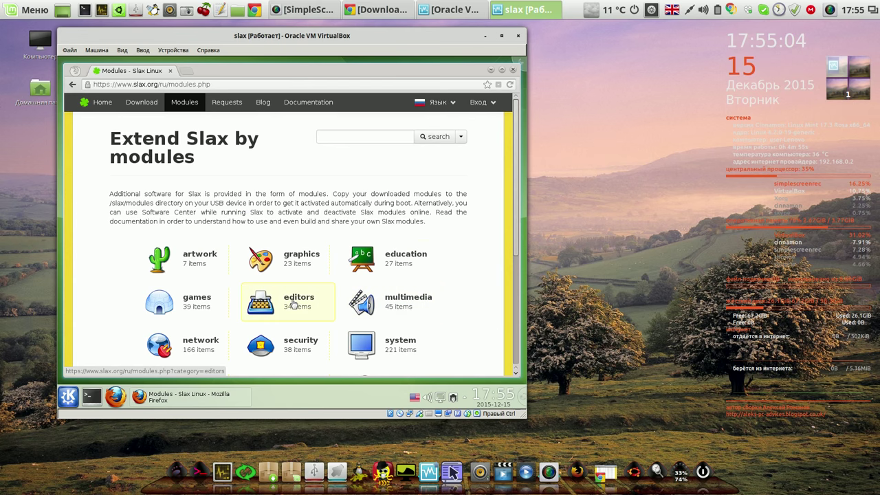
Search the Slax modules for "office"
left_click(385, 136)
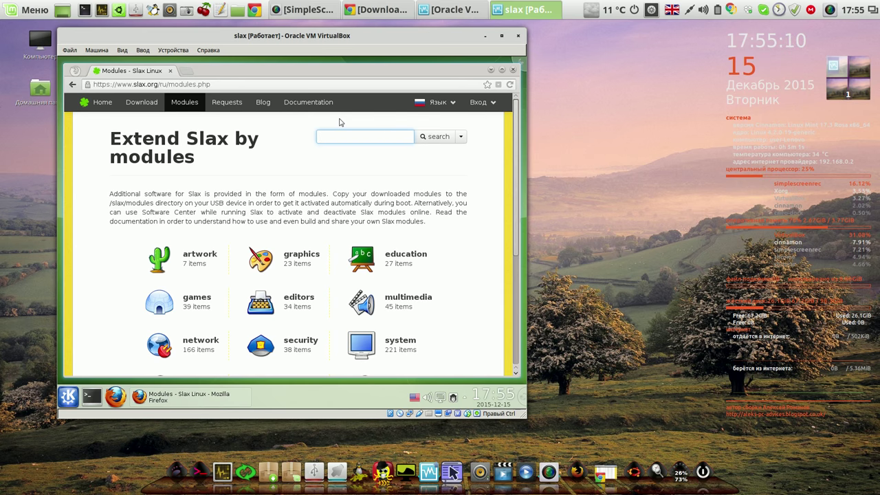
type("o")
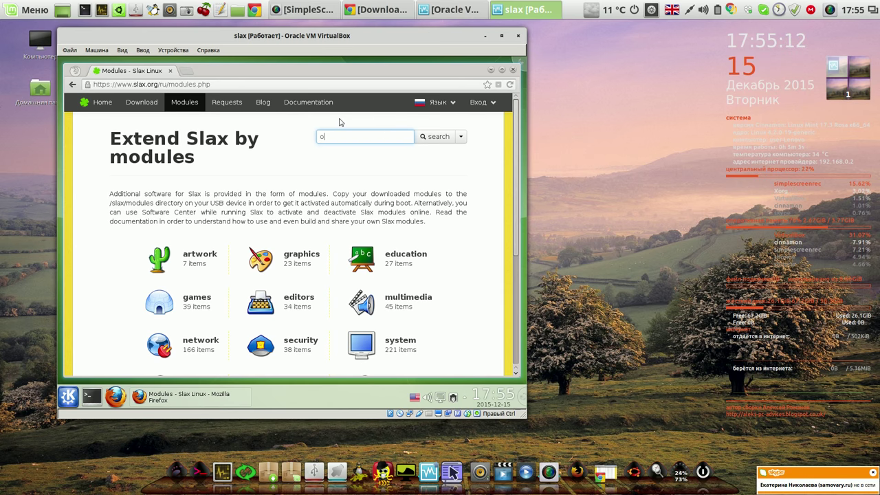
type("ffl")
type("ce")
key("Return")
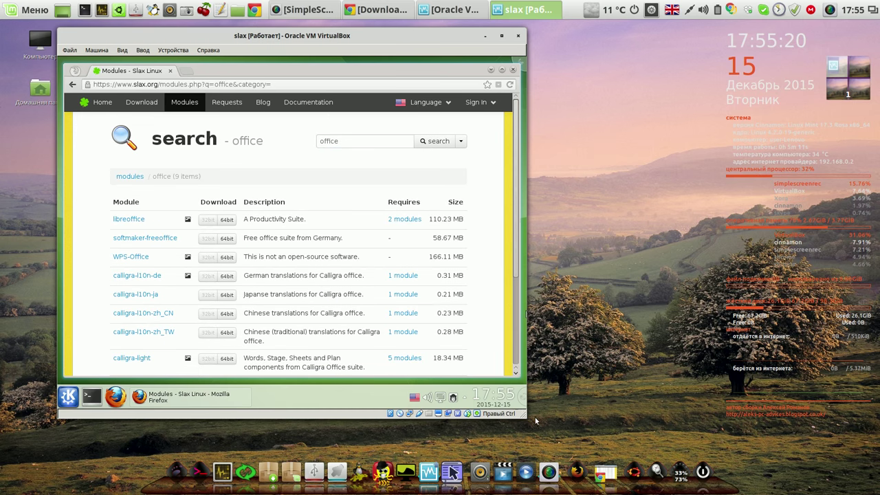
Save the 64-bit softmaker-freeoffice module file to the virtual machine and close the downloads window once it finishes
left_click_drag(526, 417, 717, 442)
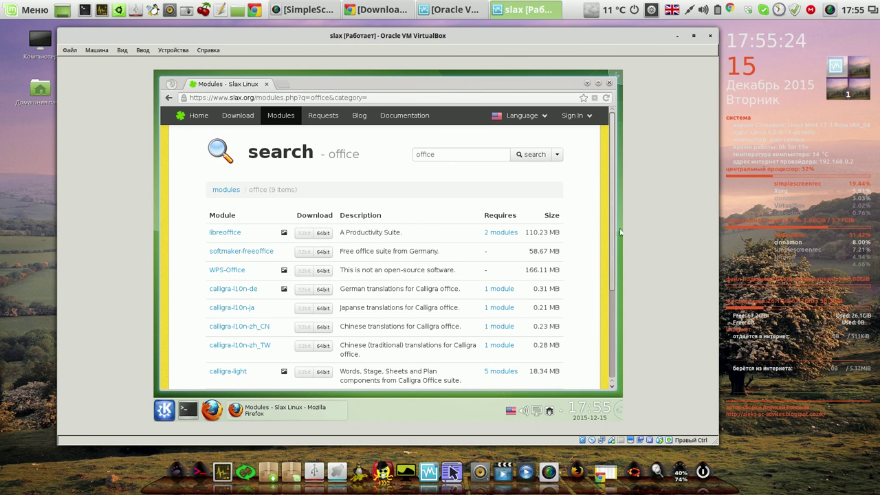
left_click_drag(612, 225, 610, 257)
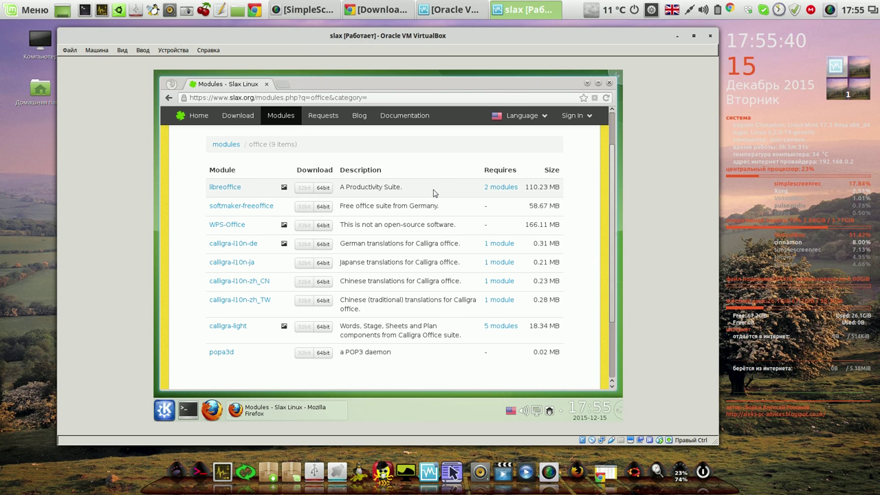
left_click(326, 208)
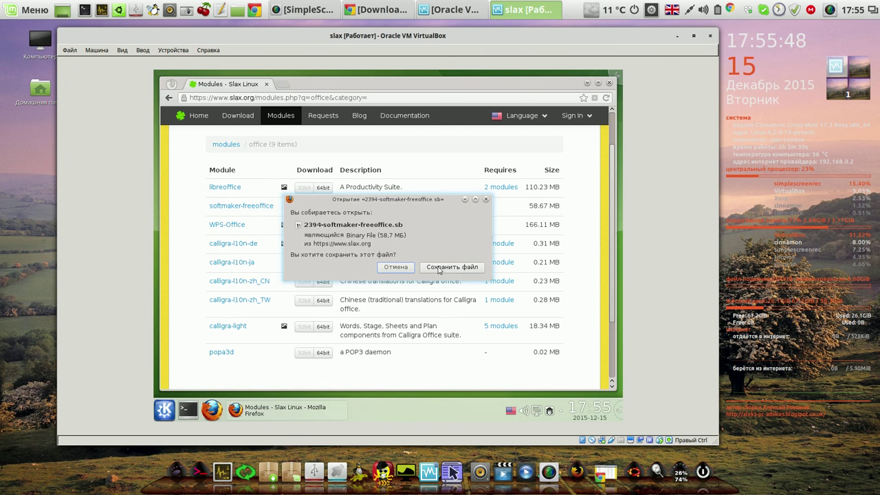
left_click(439, 267)
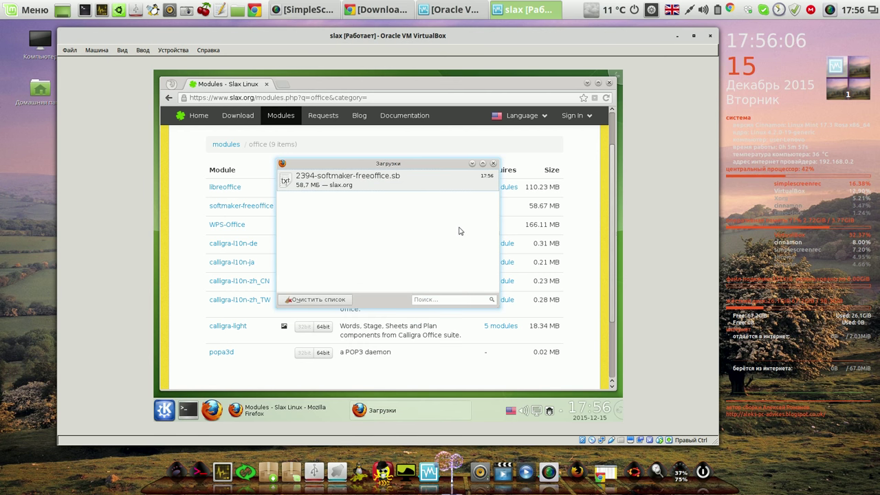
left_click(493, 164)
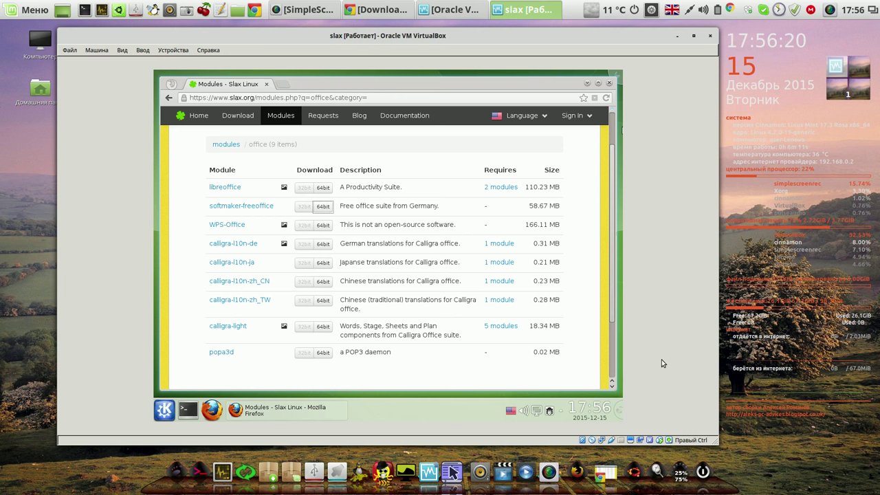
Minimise Firefox and open the Загрузки folder inside the home folder in the Dolphin file manager
left_click(607, 84)
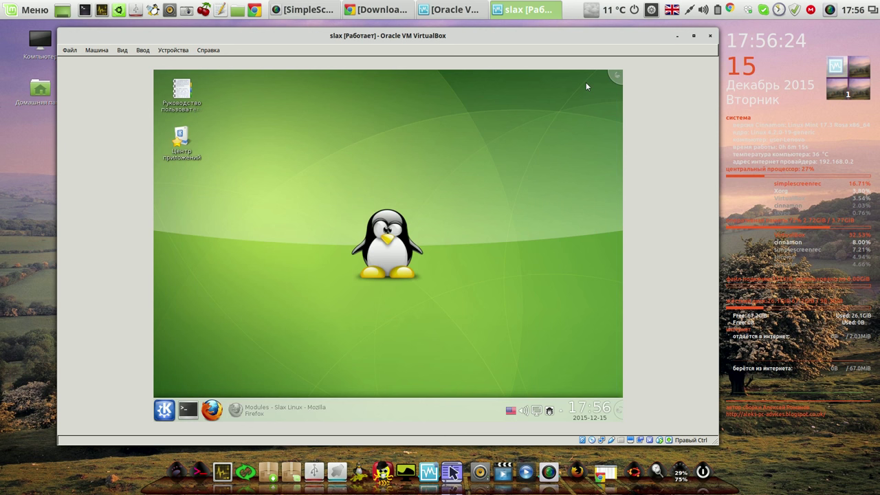
left_click(165, 410)
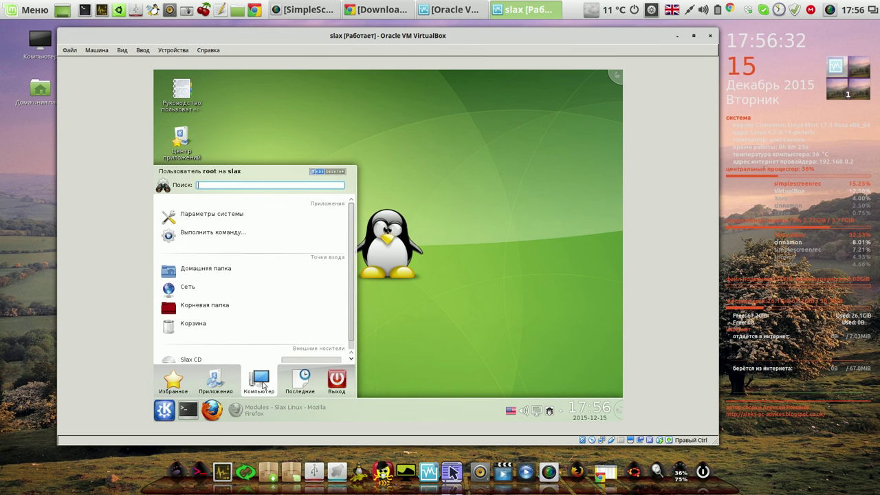
mouse_move(304, 385)
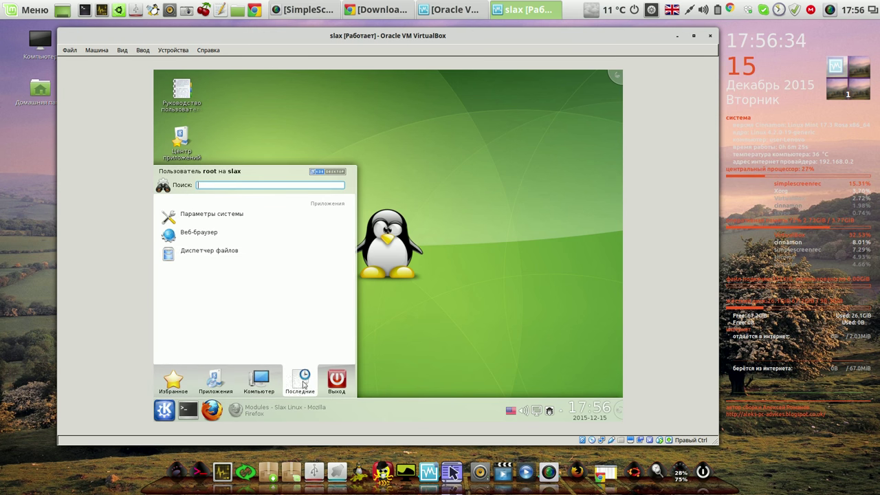
left_click(222, 252)
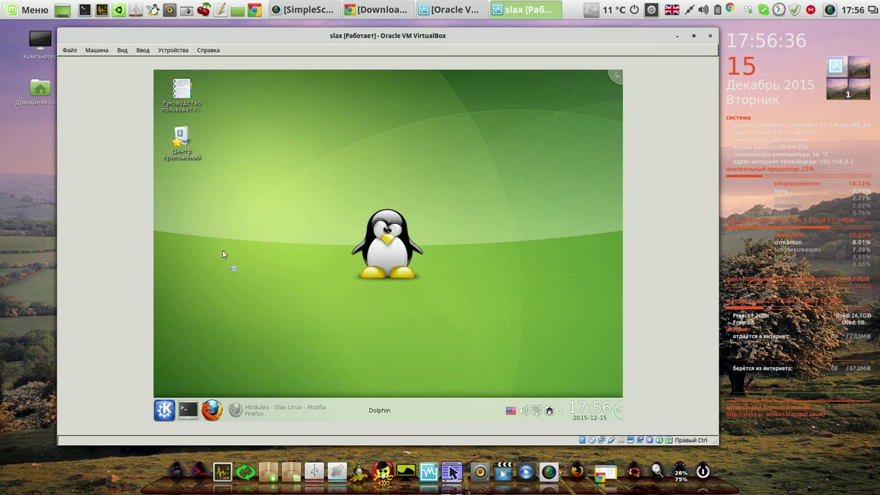
left_click(324, 172)
double_click(325, 173)
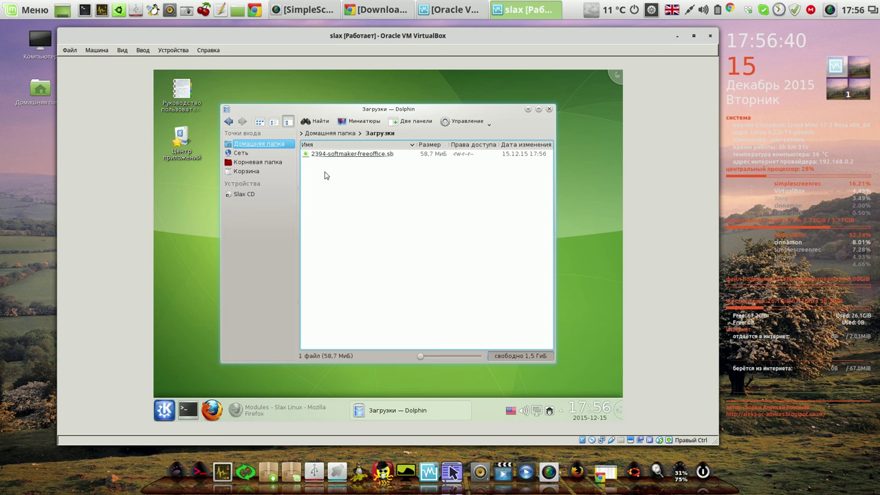
Activate 2394-softmaker-freeoffice.sb as a Slax bundle and close Dolphin
left_click(354, 155)
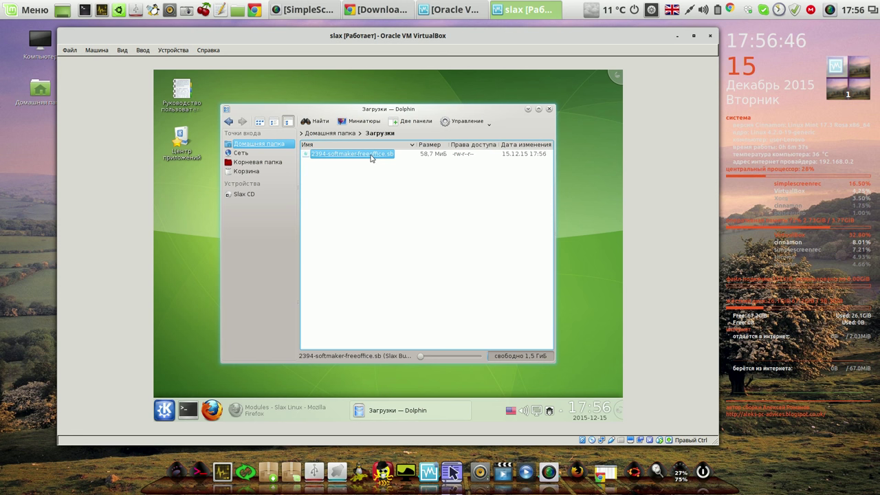
right_click(371, 158)
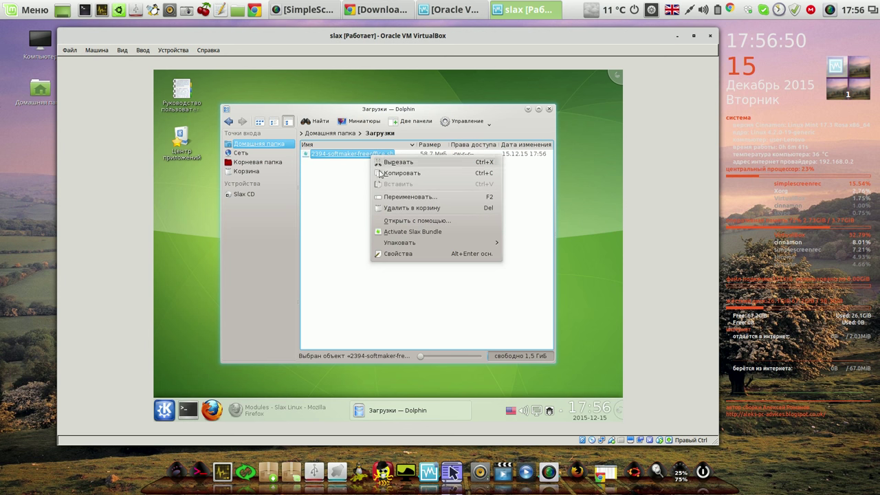
left_click(411, 231)
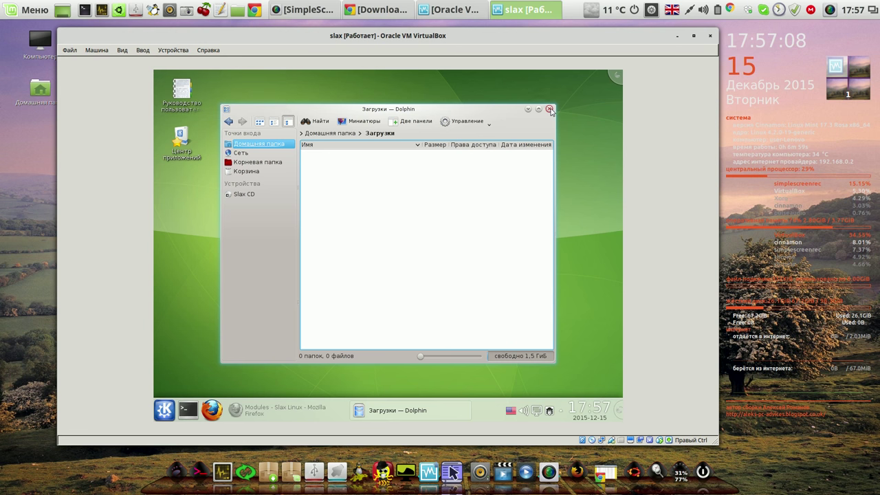
left_click(549, 109)
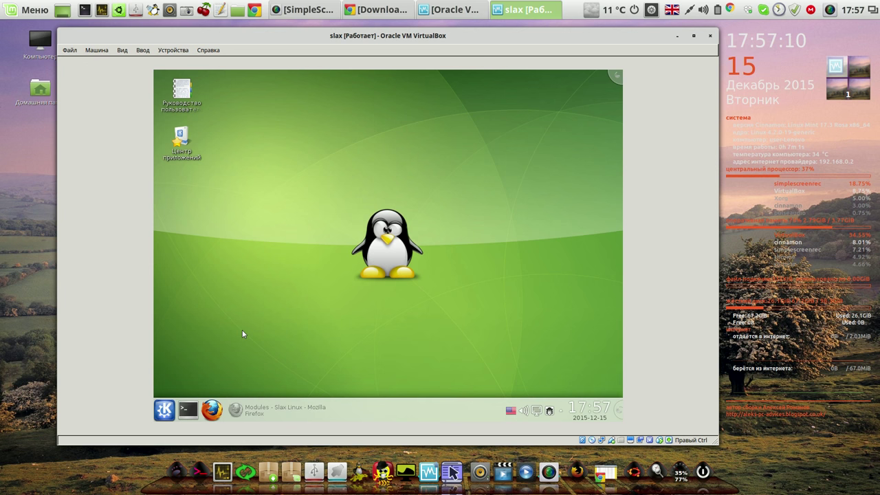
Check the Офис category and the favourites among Slax's applications for the activated office suite
left_click(167, 412)
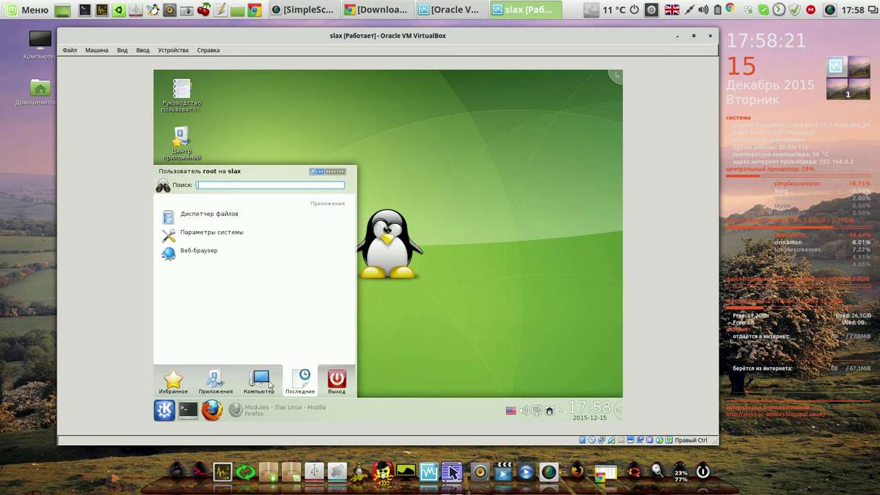
left_click(221, 383)
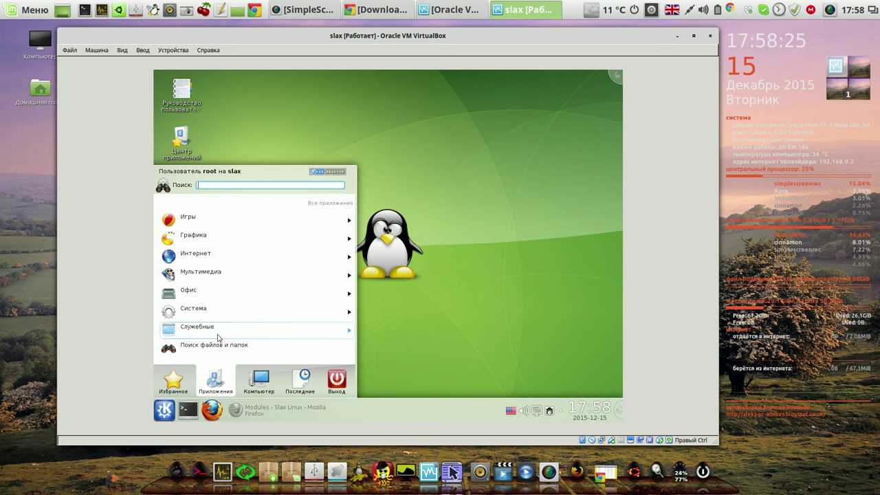
left_click(205, 294)
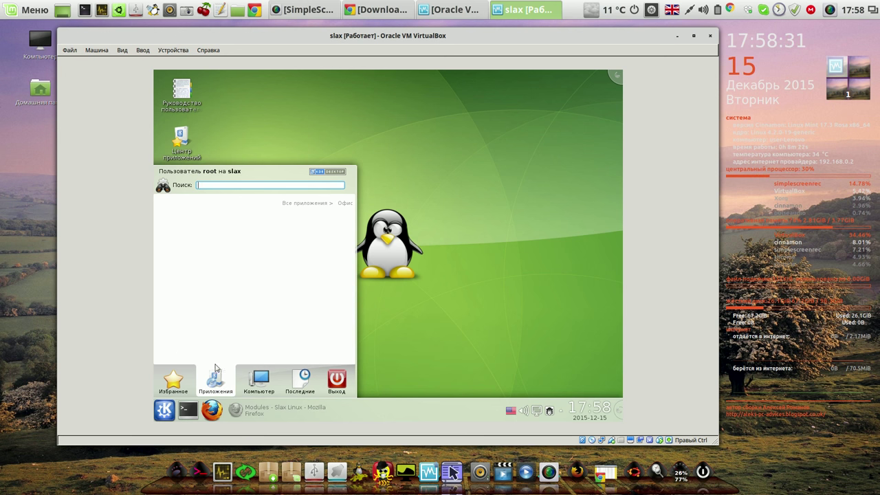
left_click(191, 381)
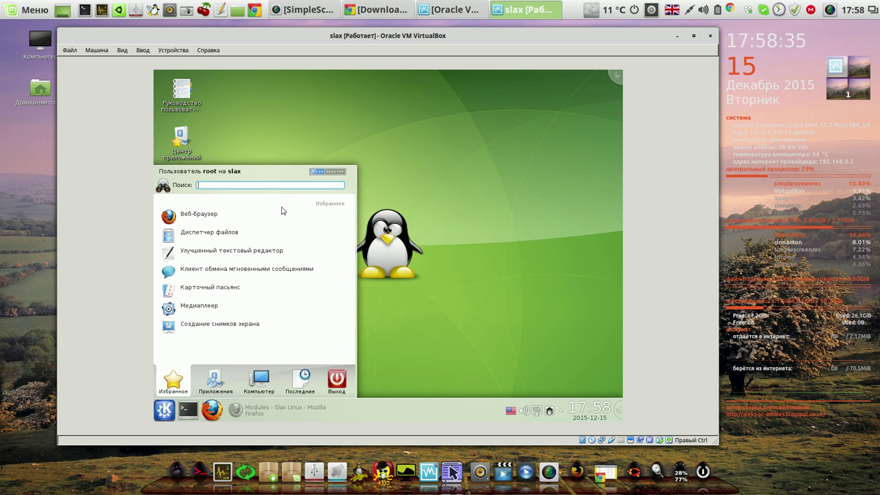
left_click(215, 380)
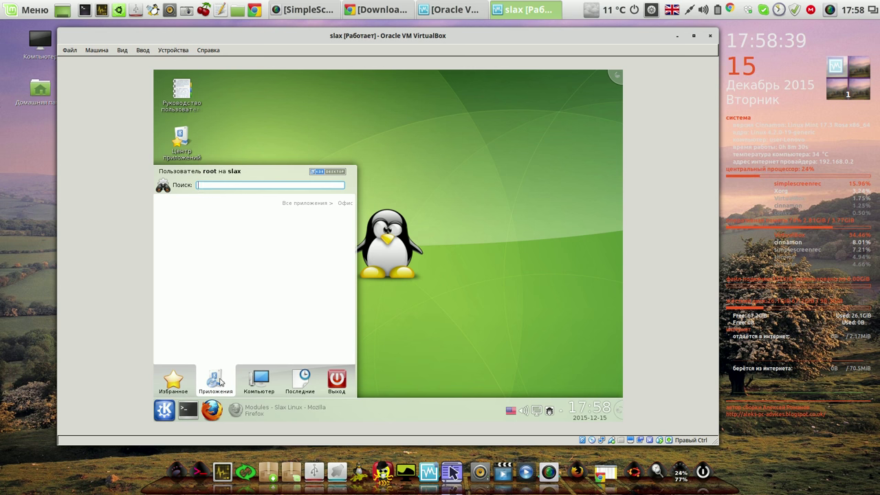
left_click(394, 376)
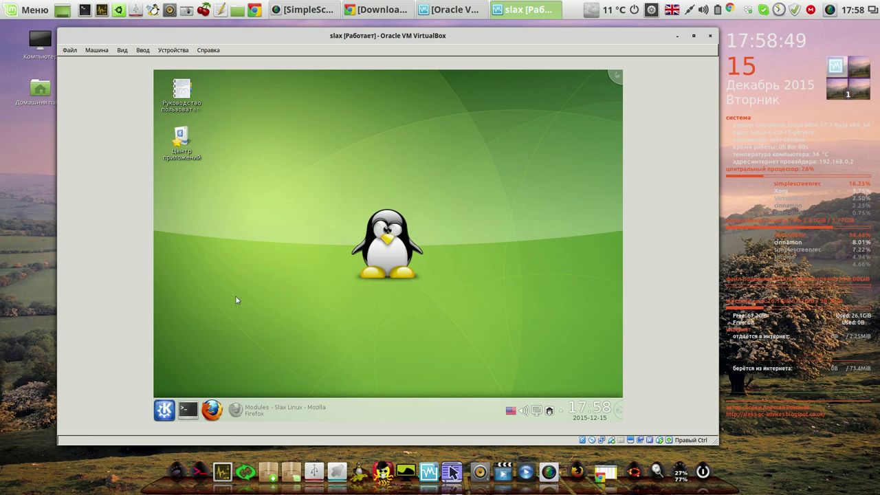
View the Best Picks in the Slax Software Center and close it
left_click(183, 139)
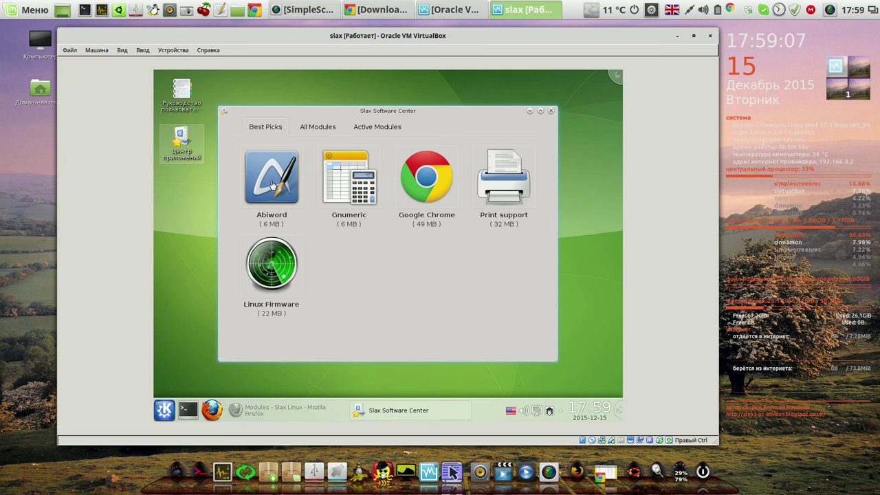
left_click(551, 111)
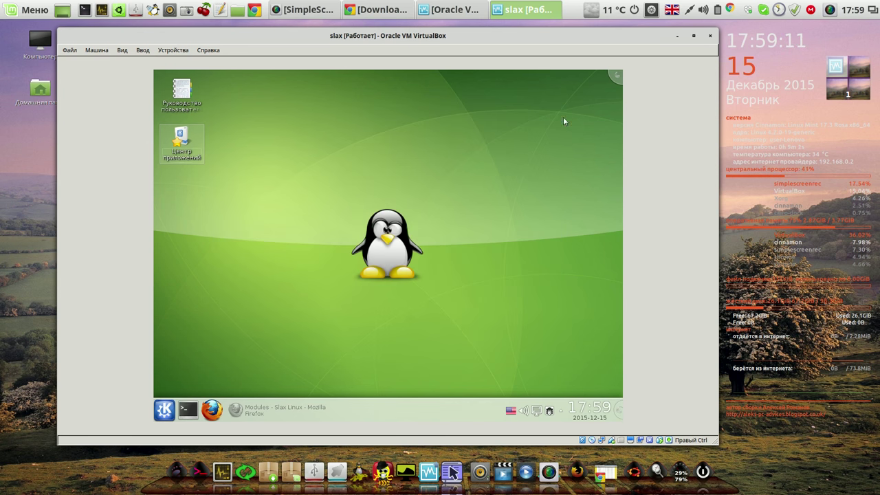